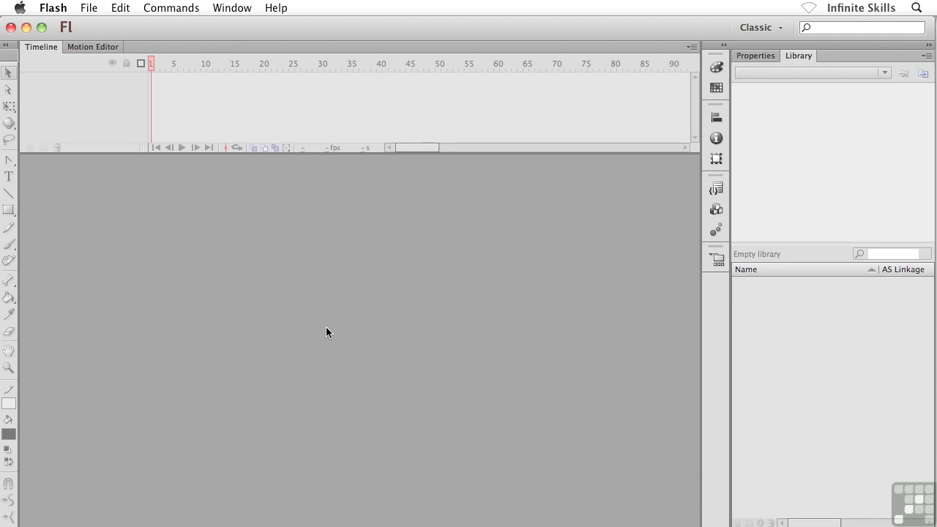
# - Open AddingInteractivity.fla from the Project Files folder
pyautogui.press('super+o')
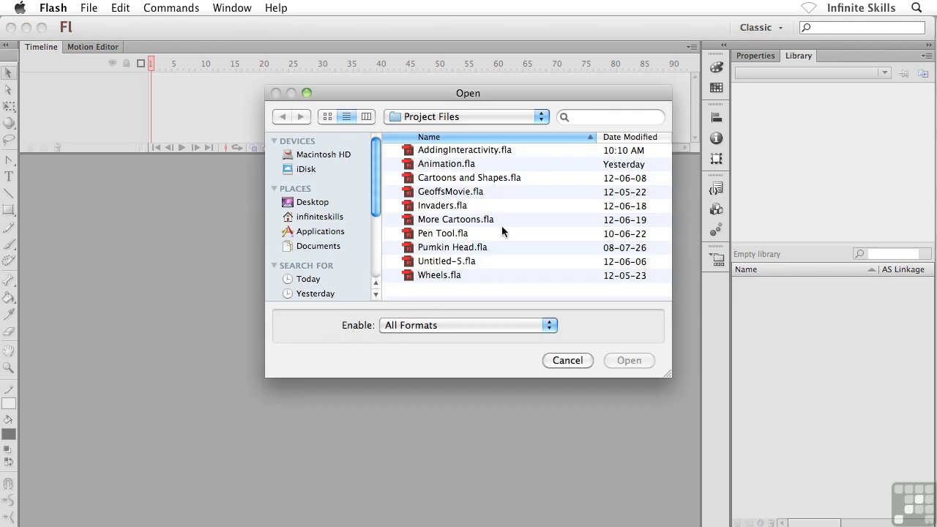
pyautogui.click(443, 152)
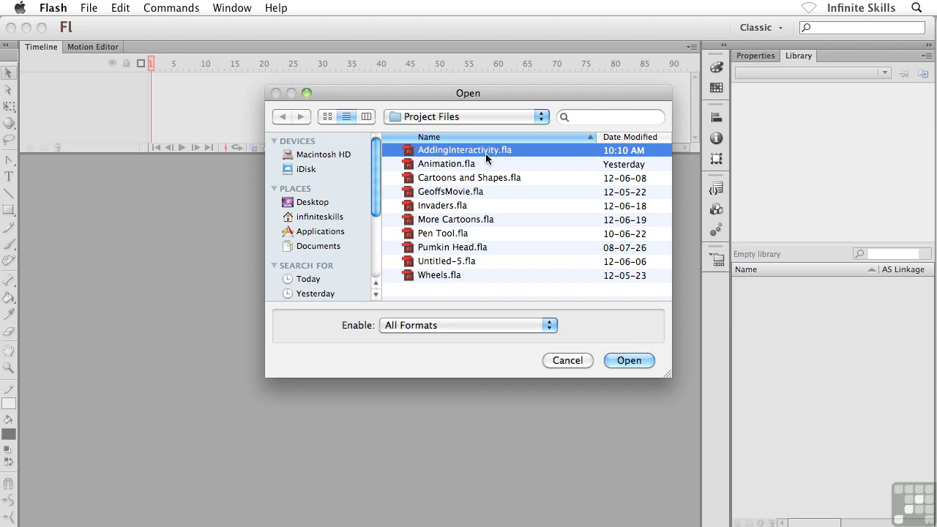
pyautogui.click(609, 362)
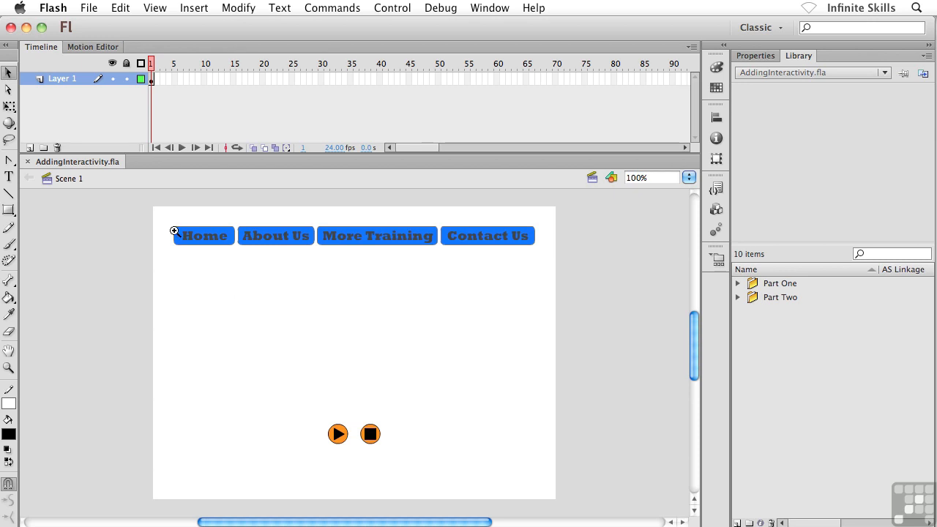
# - Zoom in on the row of four navigation buttons on the stage
pyautogui.press('z')
pyautogui.moveTo(155, 213)
pyautogui.mouseDown()
pyautogui.moveTo(284, 251)
pyautogui.moveTo(558, 273)
pyautogui.mouseUp()
pyautogui.scroll(-5, 500, 351)
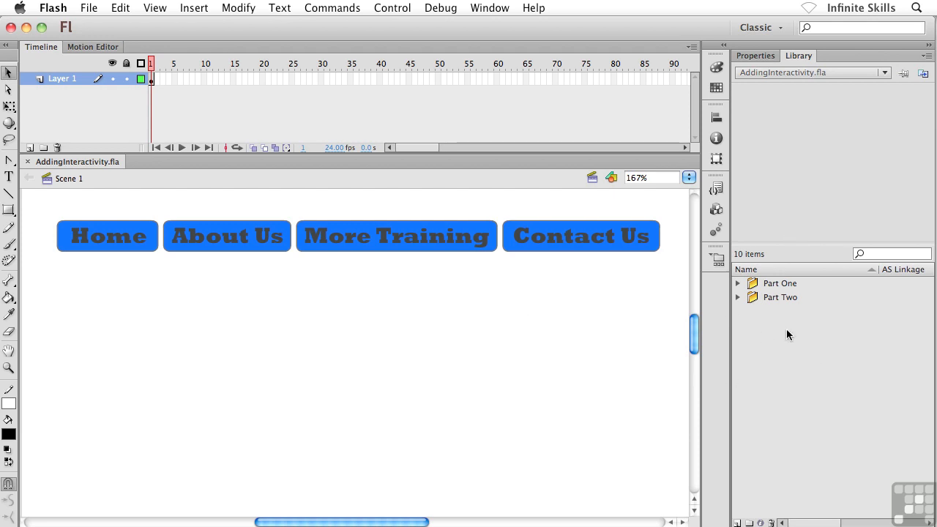
# - Expand the Part One library folder and preview the About Us, Contact Us, Home and More Training symbols
pyautogui.click(754, 301)
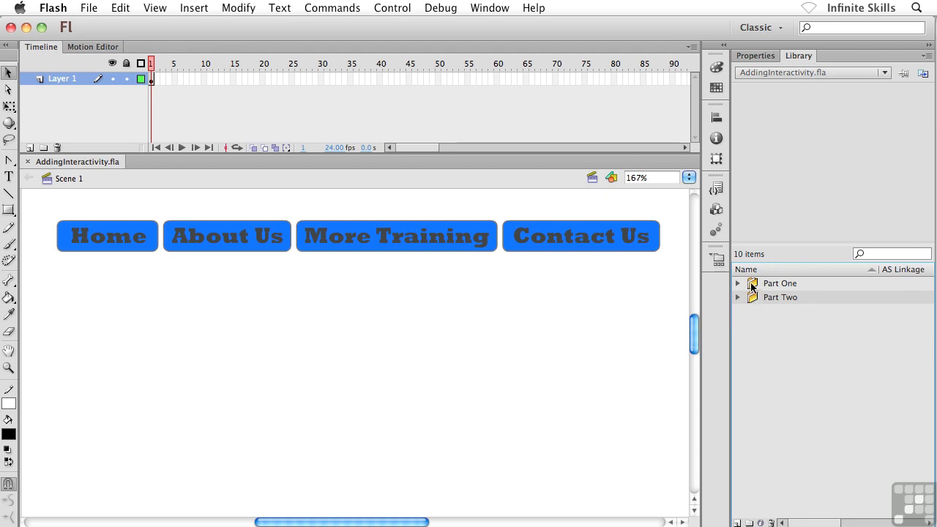
pyautogui.click(754, 287)
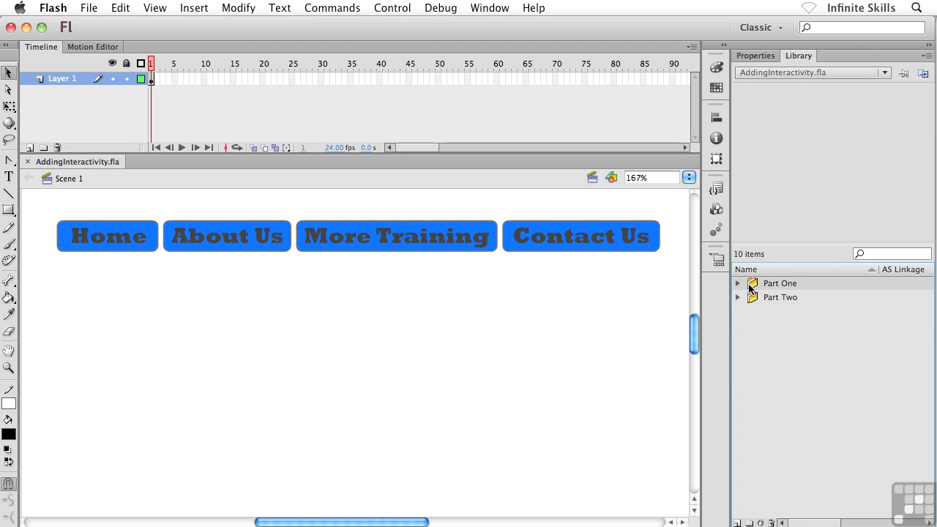
pyautogui.click(738, 284)
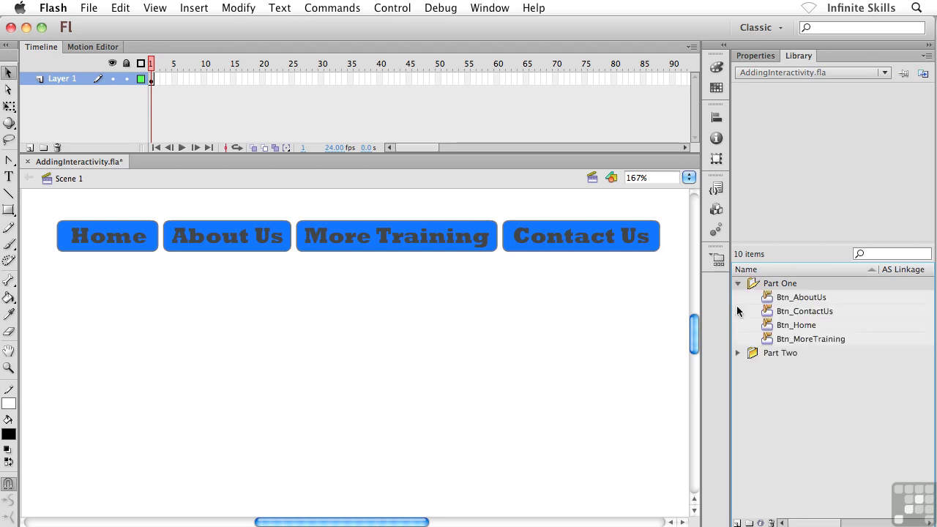
pyautogui.click(769, 298)
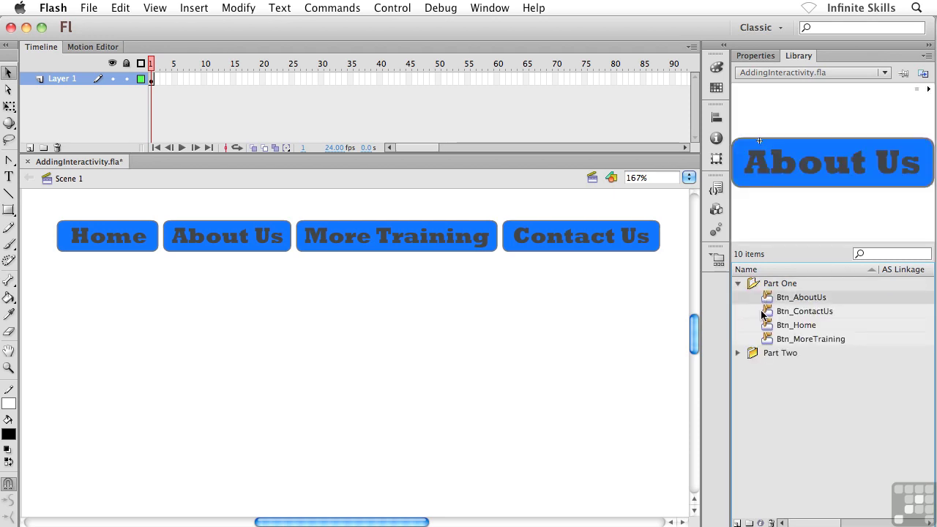
pyautogui.click(765, 312)
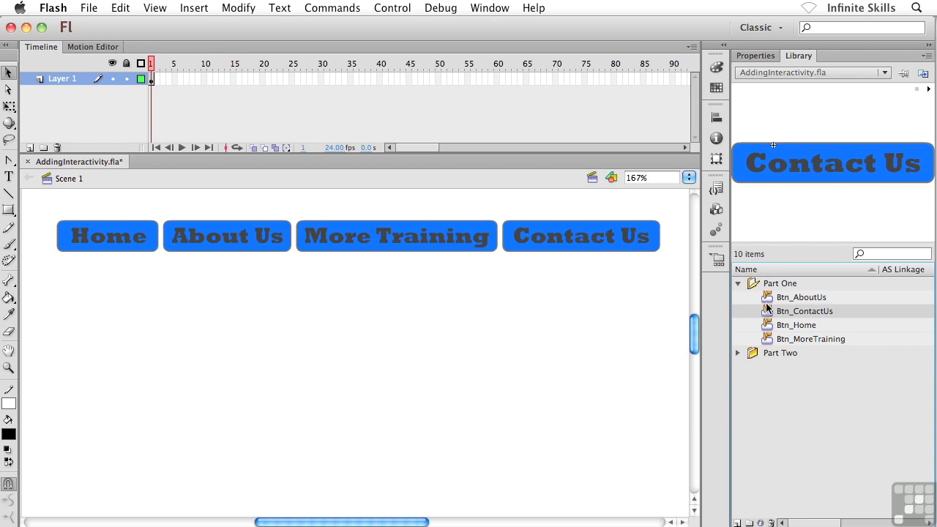
pyautogui.click(767, 300)
pyautogui.click(766, 324)
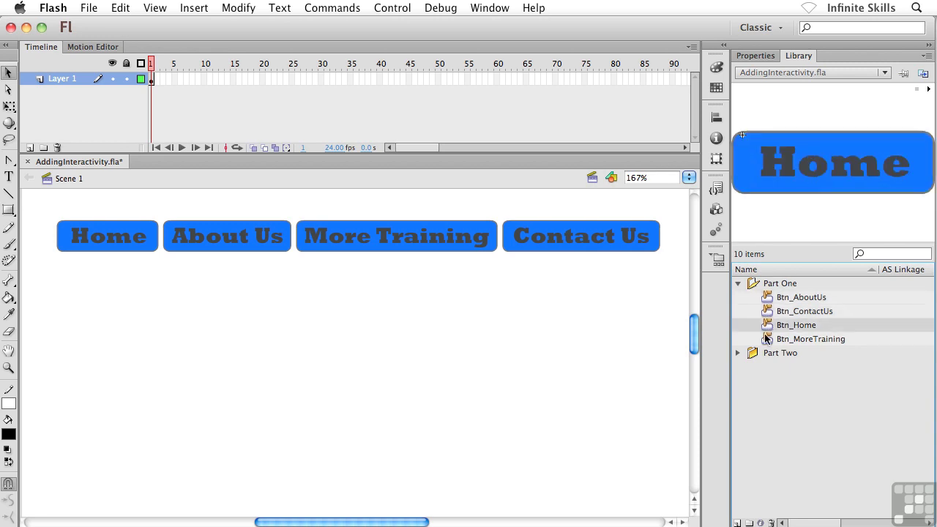
pyautogui.click(769, 341)
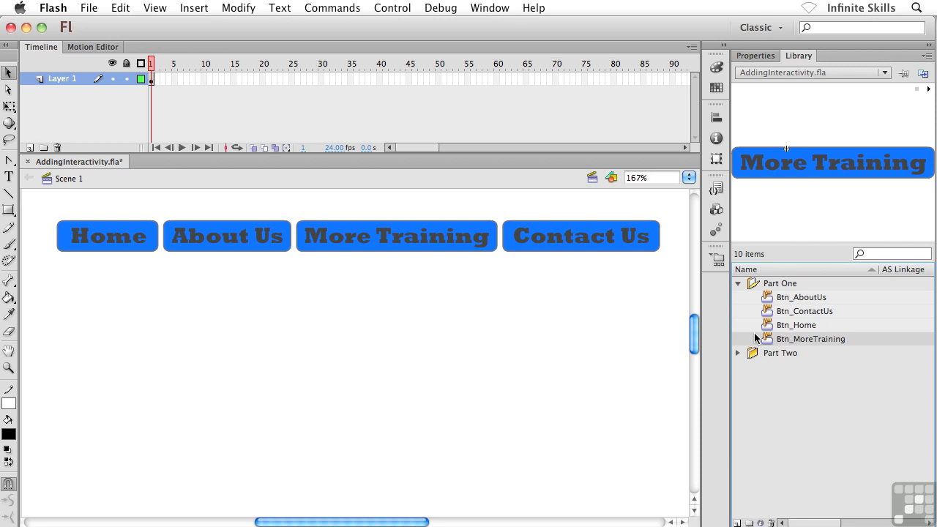
pyautogui.hotkey('ctrl', 'Return')
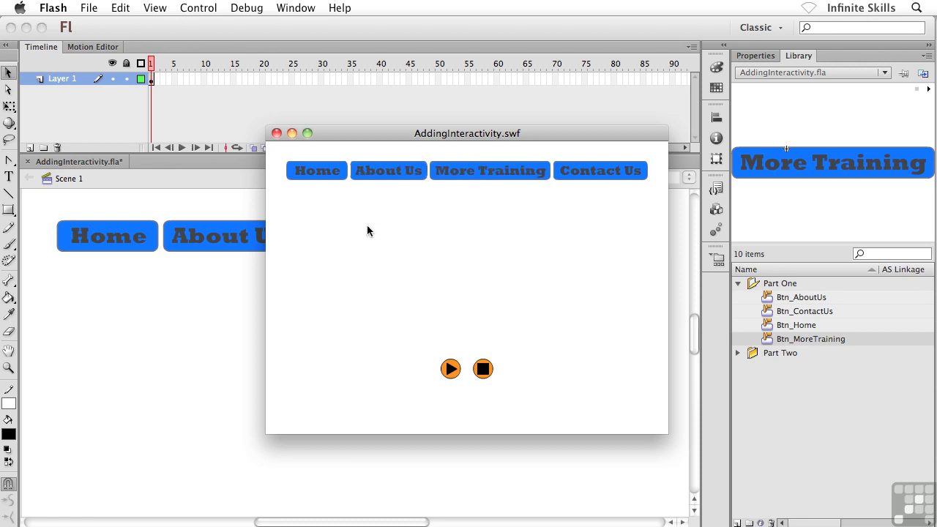
pyautogui.click(308, 175)
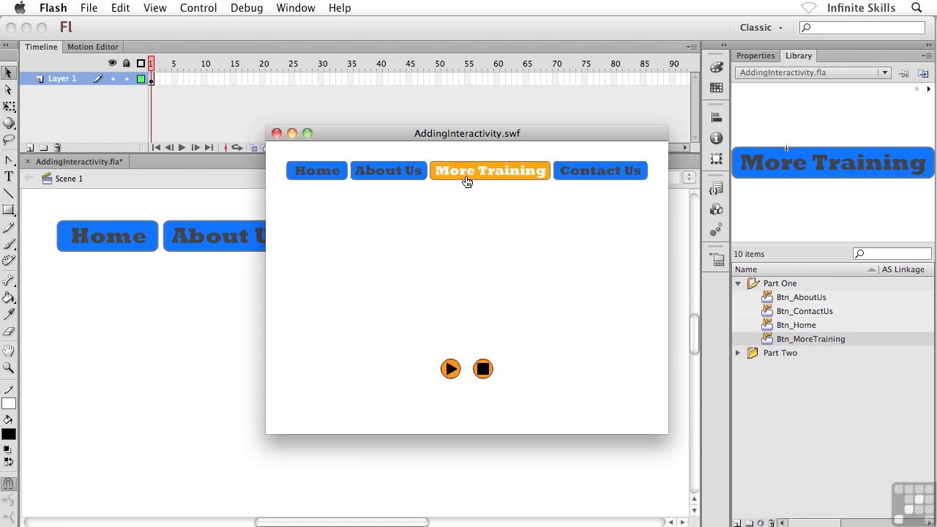
pyautogui.click(591, 175)
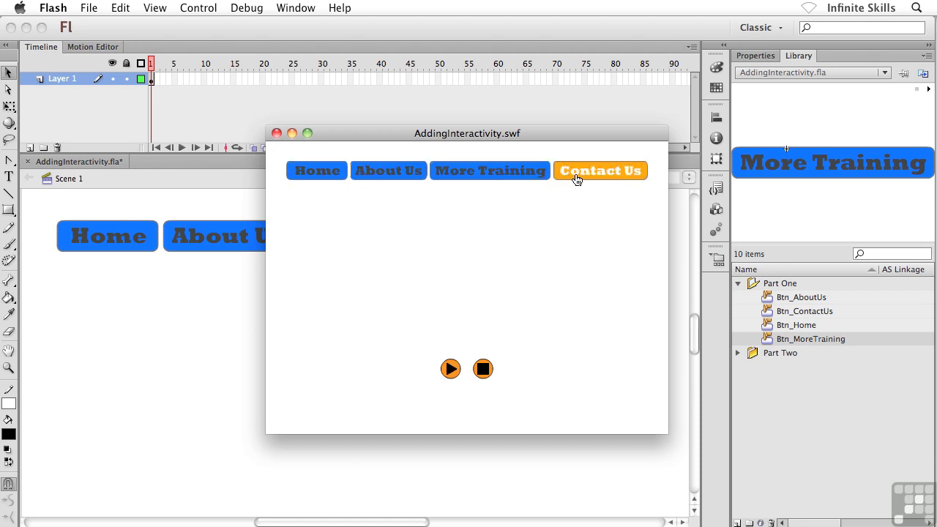
pyautogui.click(277, 133)
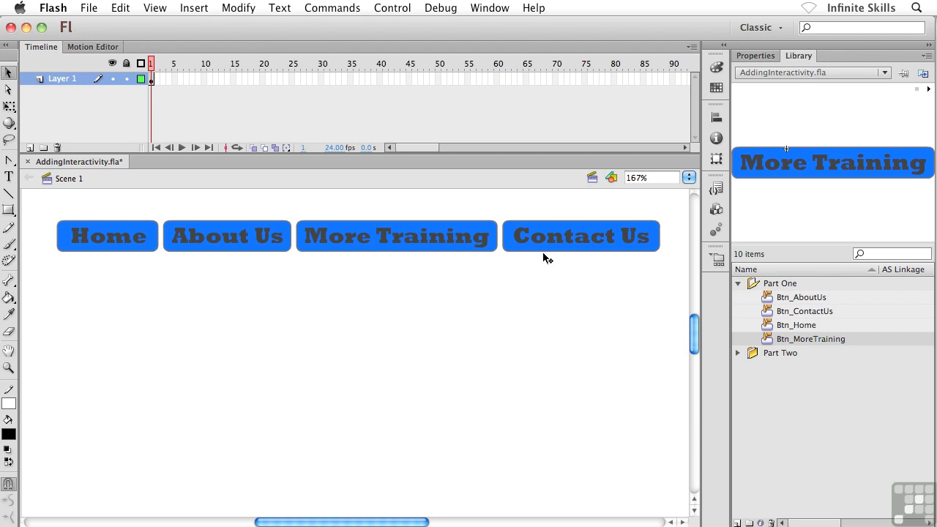
pyautogui.click(118, 245)
pyautogui.click(768, 330)
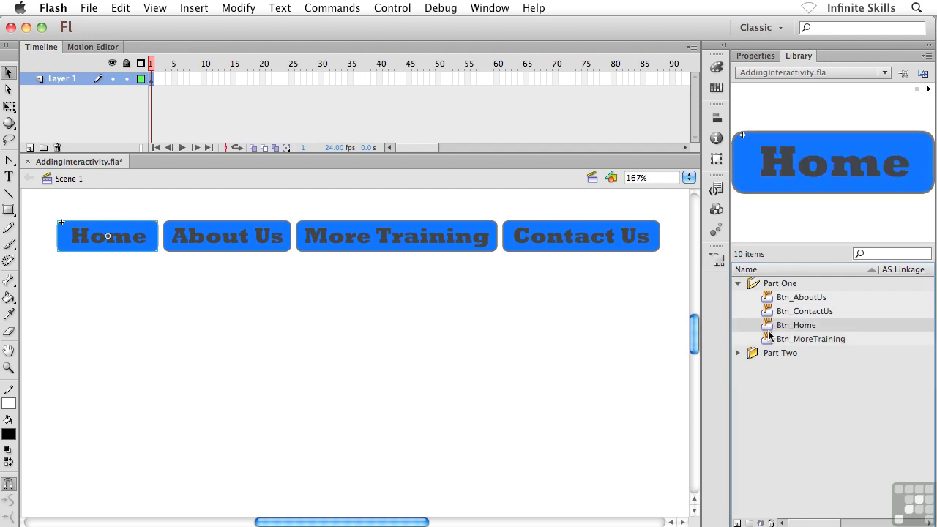
pyautogui.rightClick(767, 331)
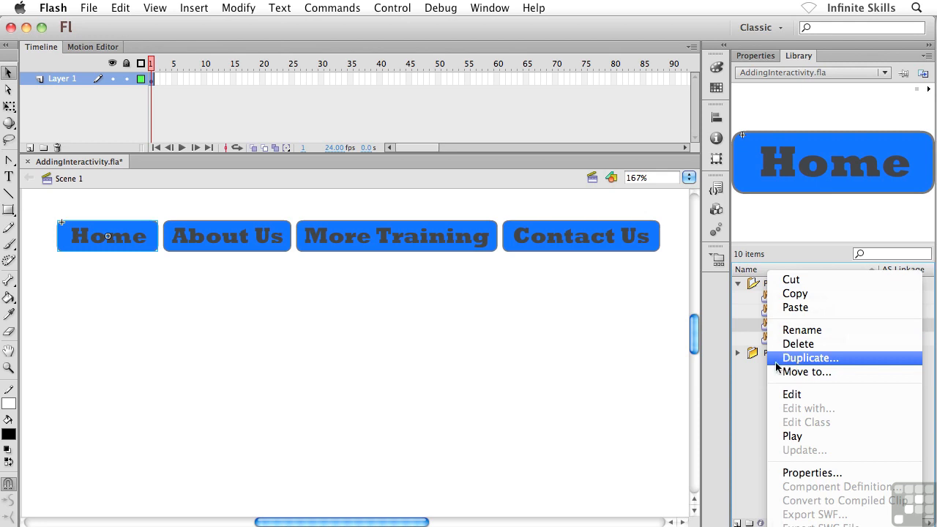
pyautogui.click(747, 385)
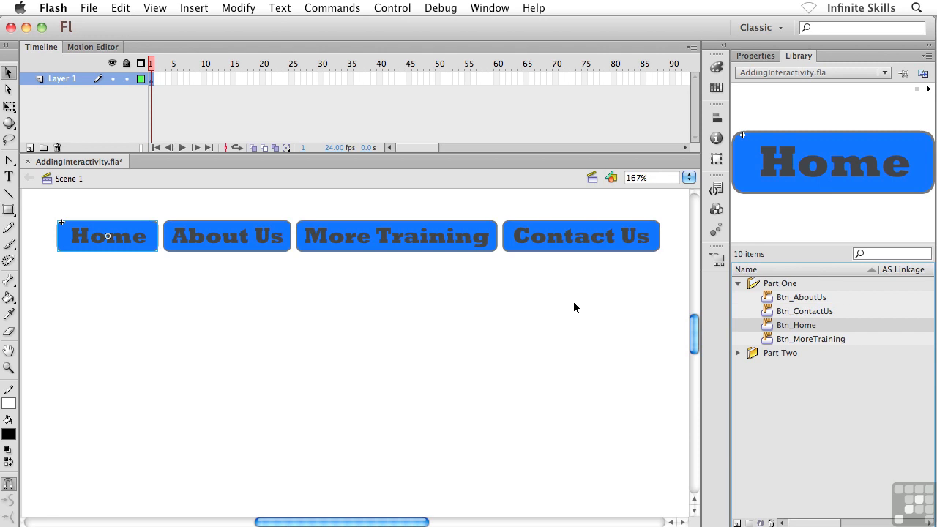
# - Deselect the stage, select the More Training button instance, and bring up Code Snippets
pyautogui.click(416, 315)
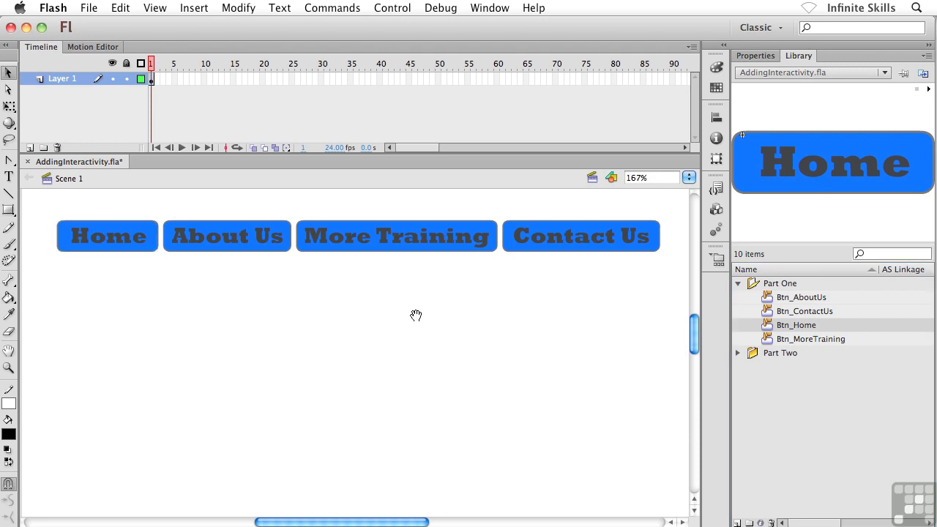
pyautogui.hscroll(1, 416, 314)
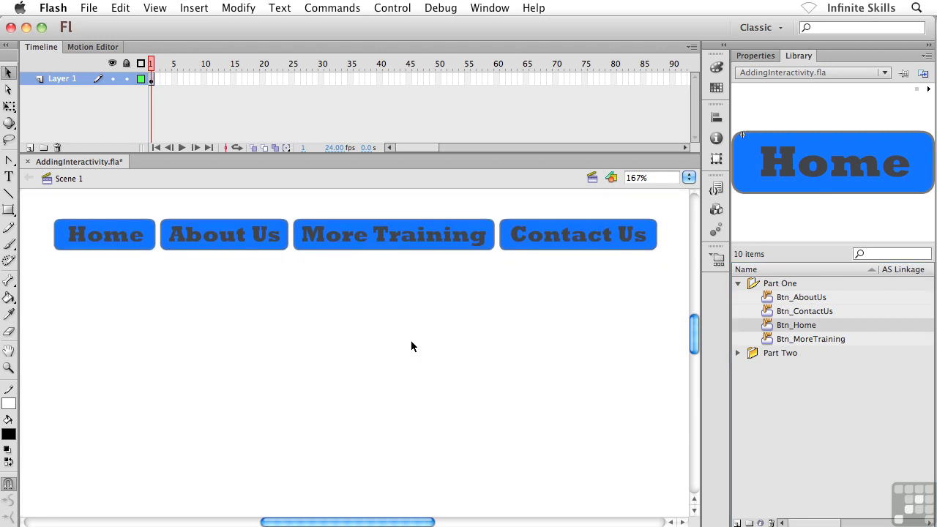
pyautogui.click(344, 242)
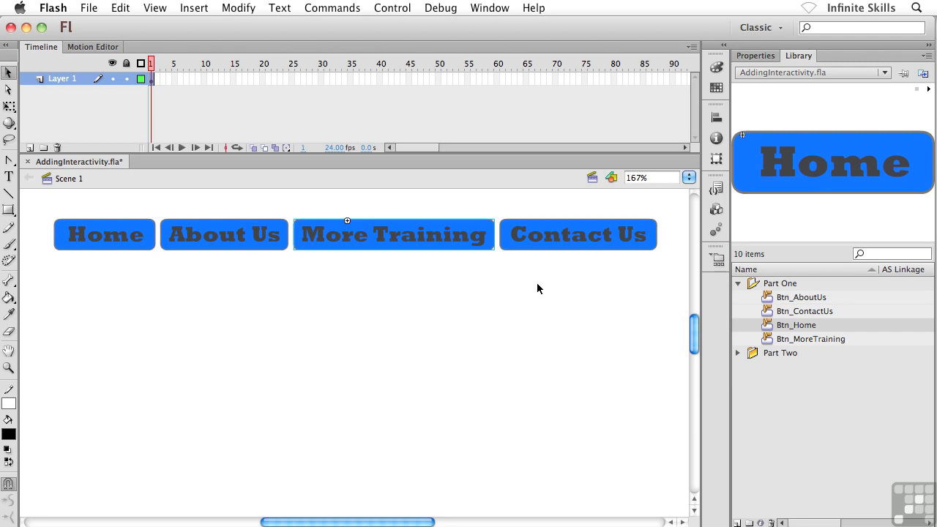
pyautogui.click(716, 191)
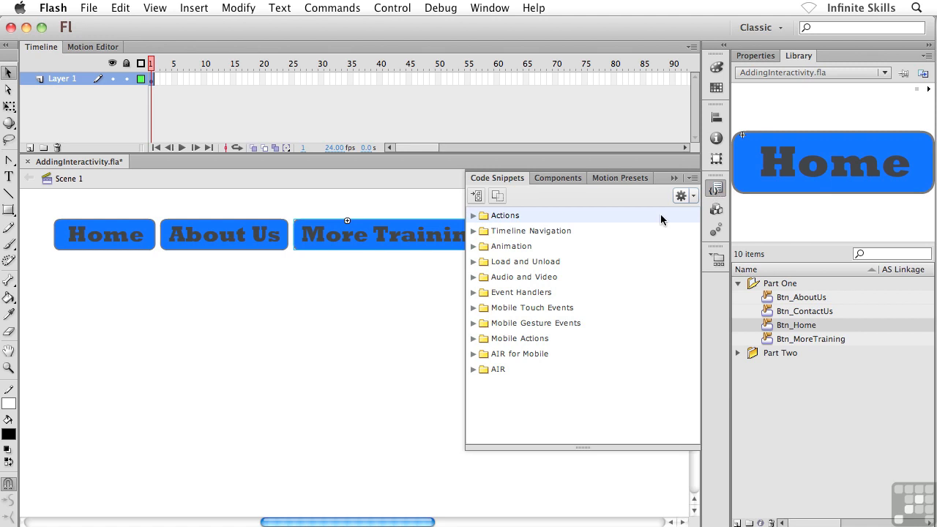
# - Browse the Actions, Timeline Navigation, Animation and Load and Unload snippet categories
pyautogui.click(473, 216)
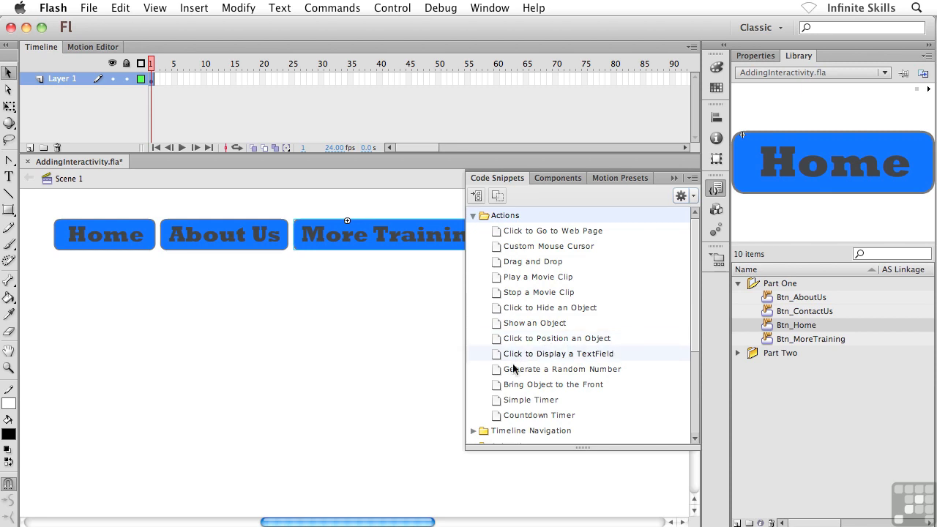
pyautogui.click(473, 216)
pyautogui.click(473, 231)
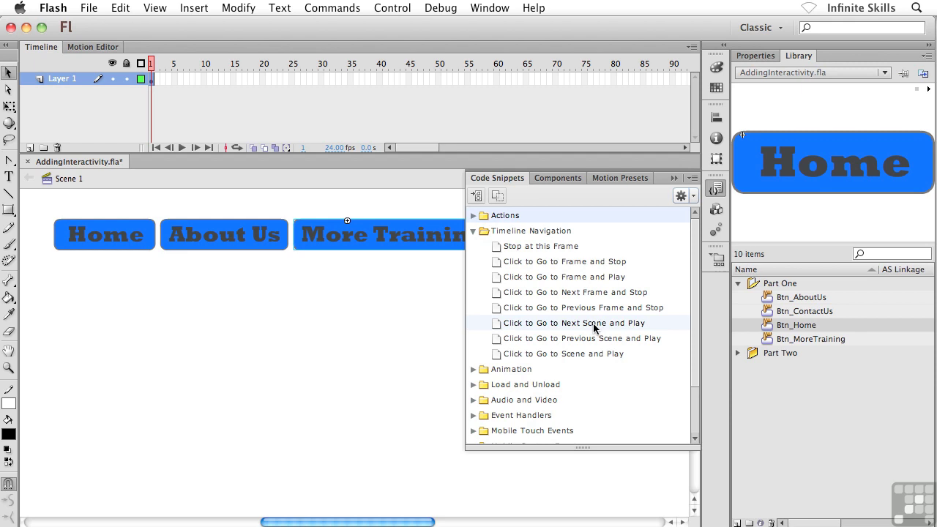
pyautogui.click(474, 232)
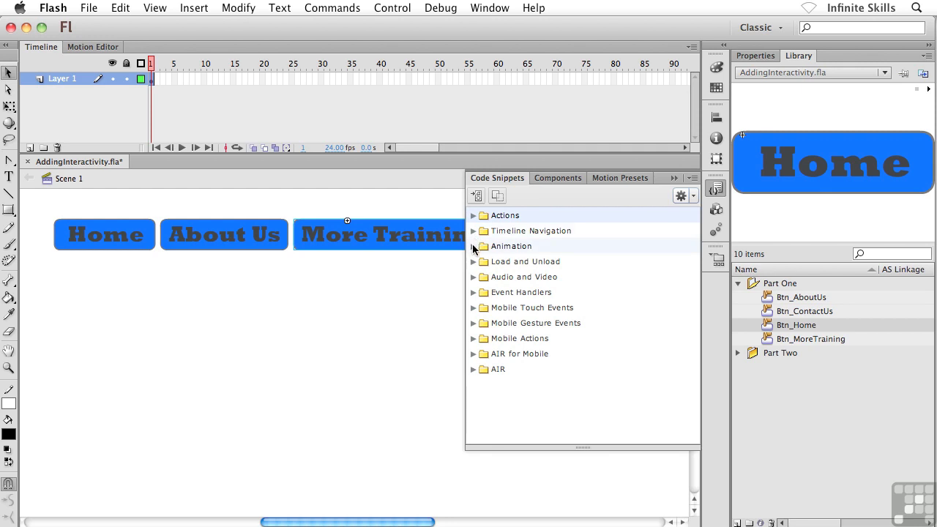
pyautogui.click(473, 246)
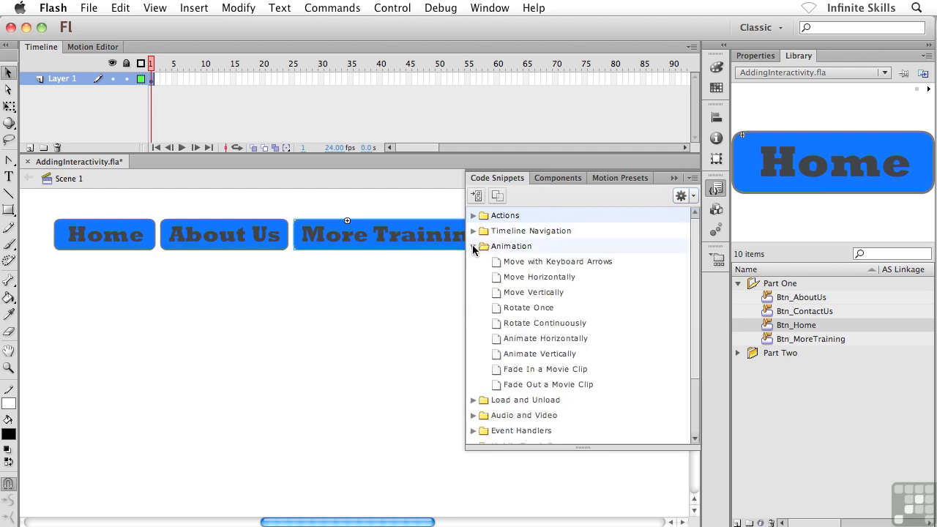
pyautogui.click(473, 246)
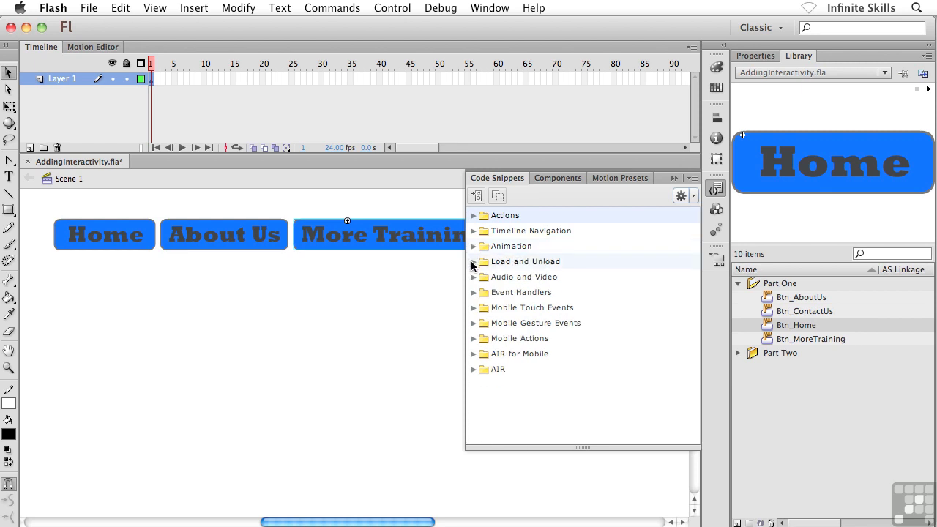
pyautogui.click(473, 262)
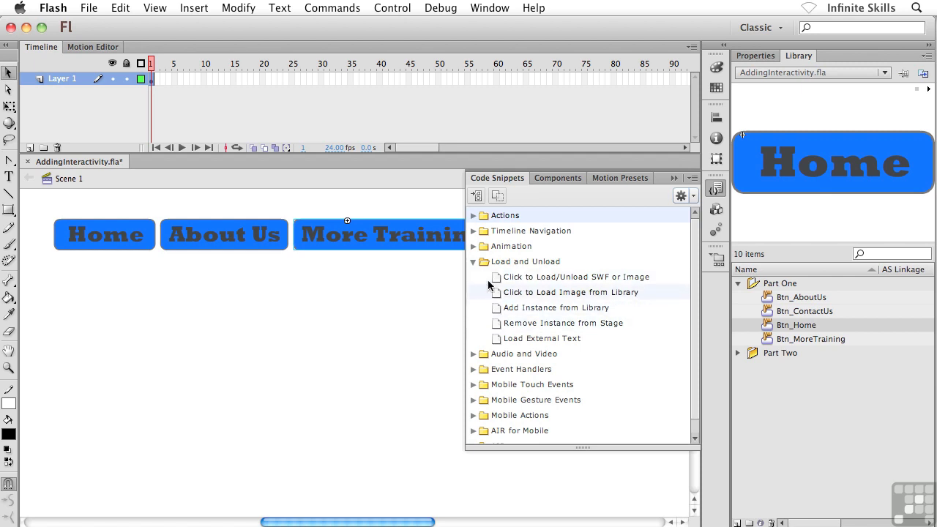
pyautogui.click(474, 262)
# - Browse the Audio and Video, Mobile and AIR categories, leaving Actions expanded
pyautogui.click(472, 278)
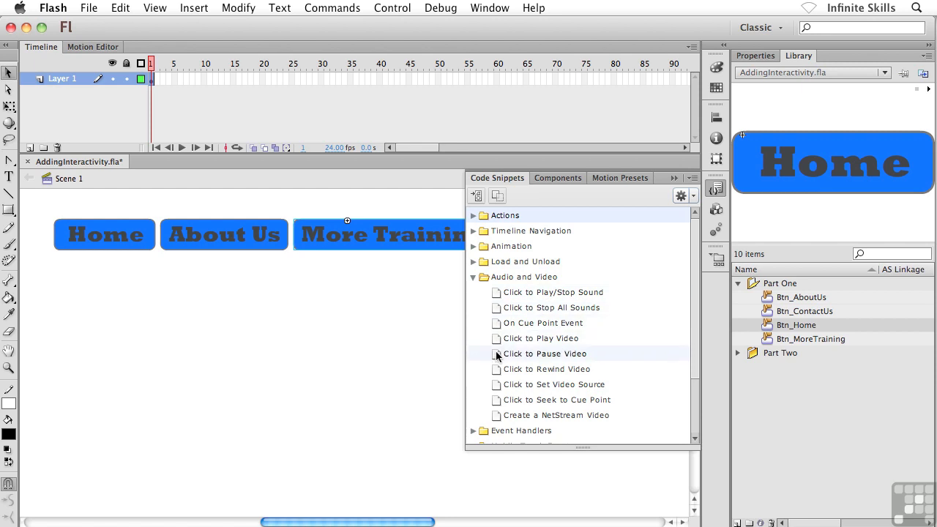
pyautogui.click(472, 277)
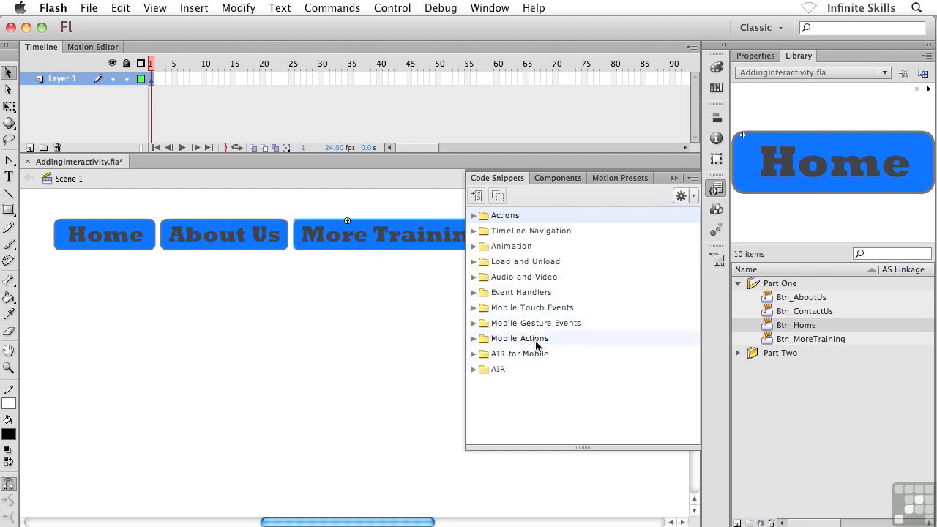
pyautogui.click(472, 307)
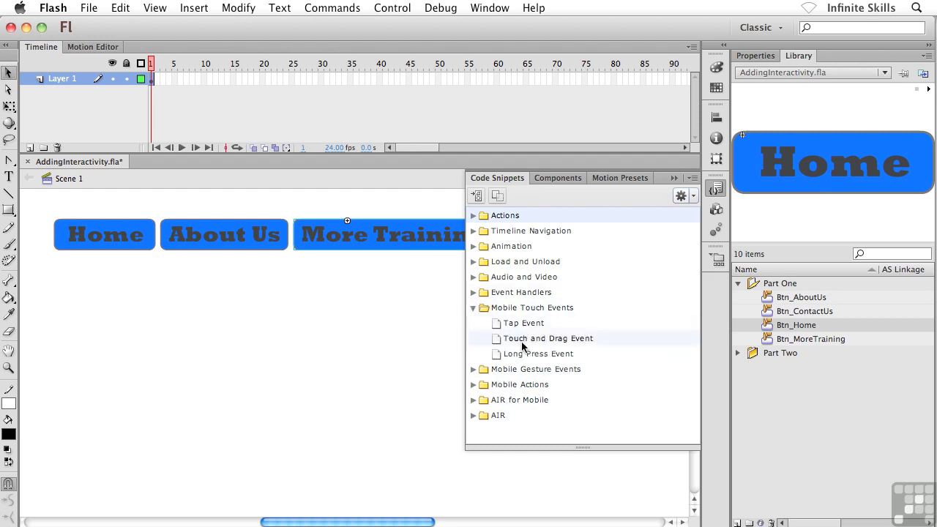
pyautogui.click(473, 308)
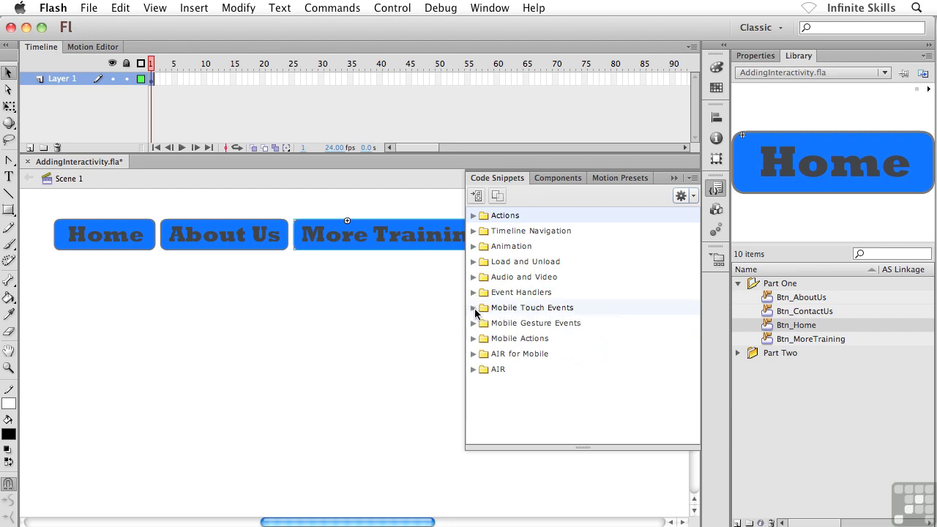
pyautogui.click(473, 323)
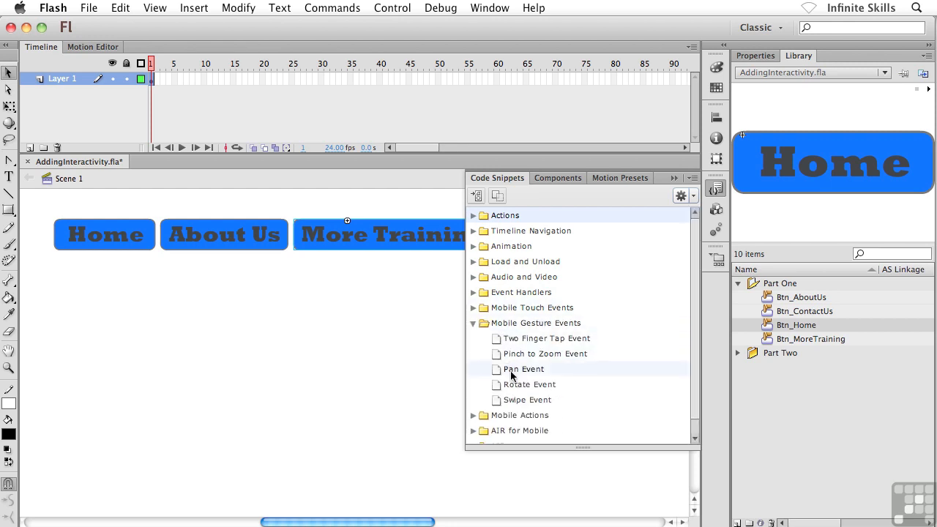
pyautogui.click(473, 323)
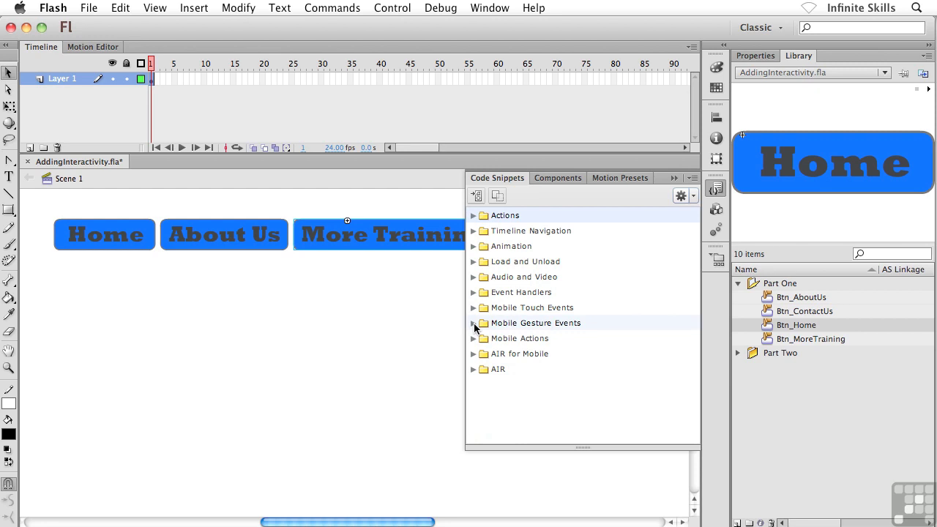
pyautogui.click(484, 356)
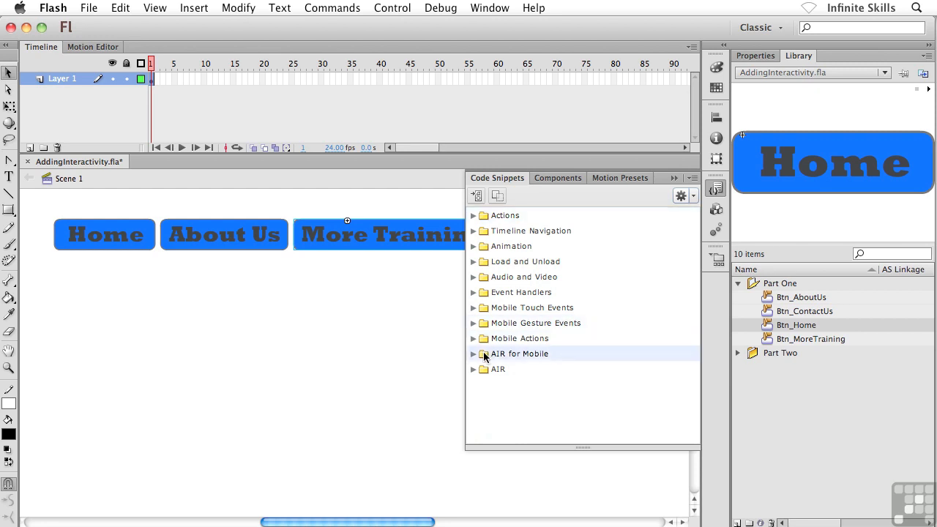
pyautogui.click(483, 369)
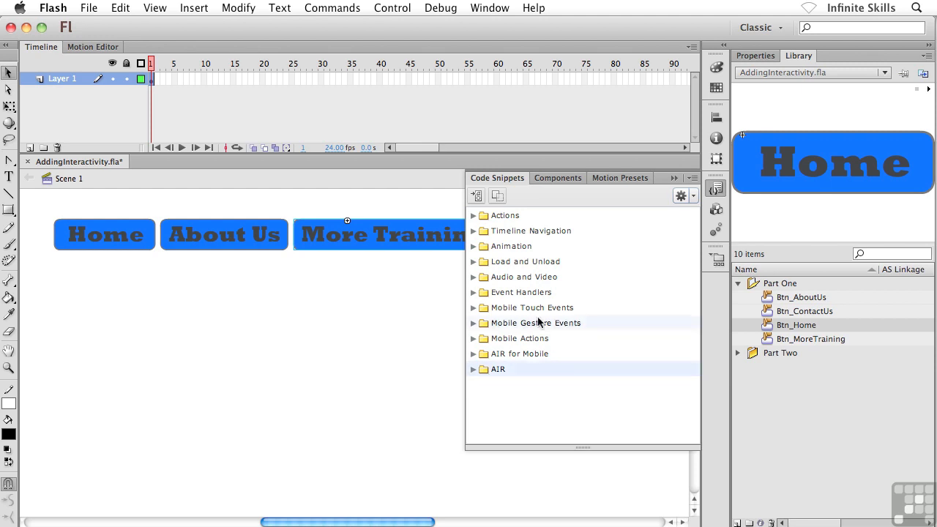
pyautogui.click(473, 215)
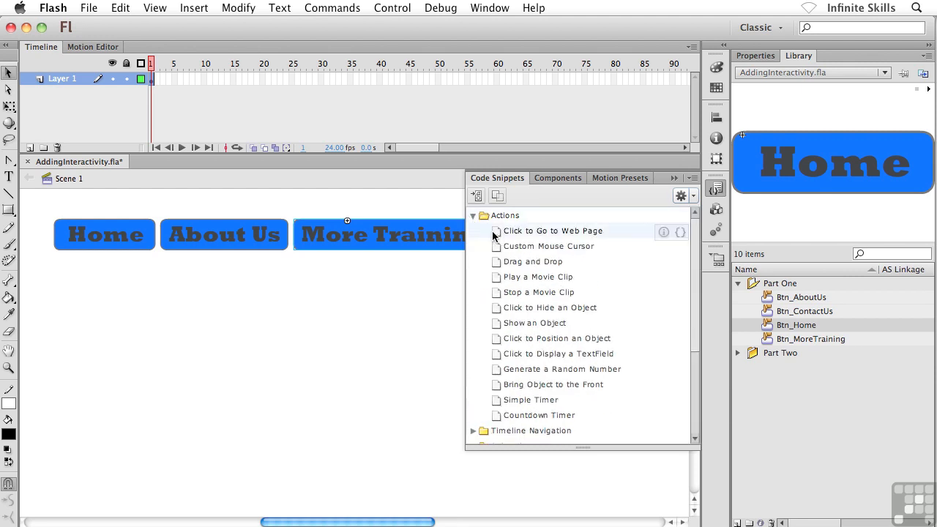
pyautogui.moveTo(578, 230)
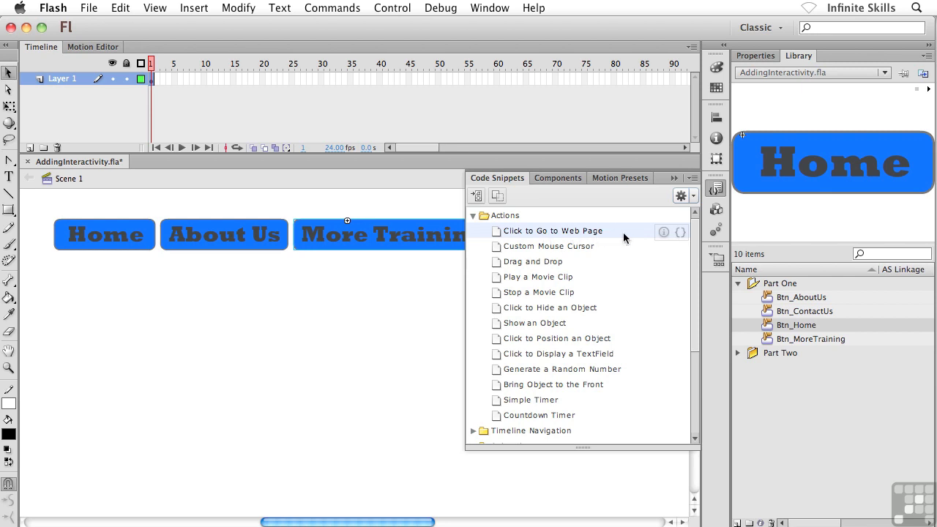
# - Show the description and code of the Click to Go to Web Page snippet
pyautogui.click(663, 233)
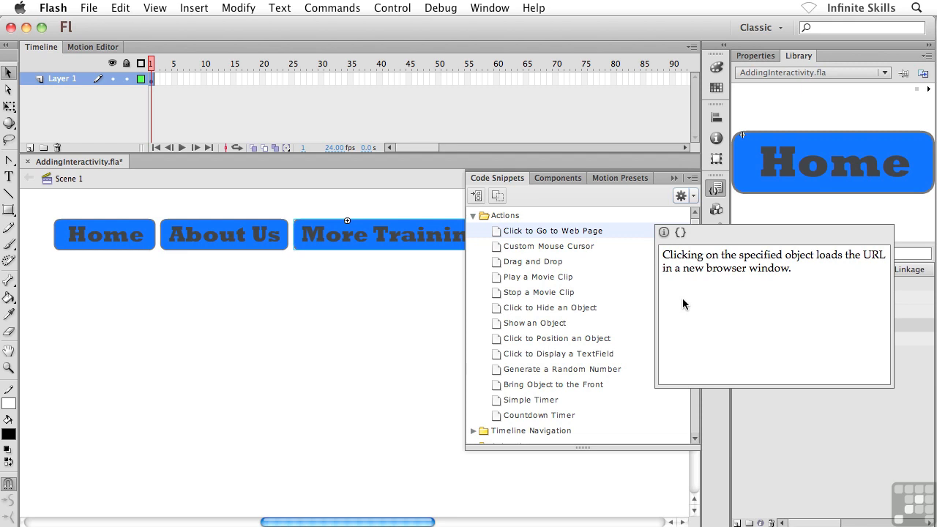
pyautogui.click(681, 233)
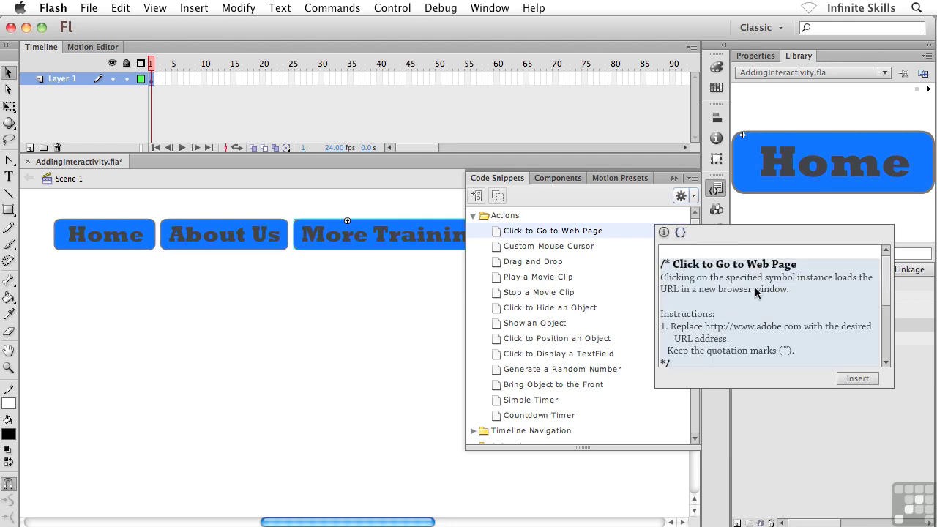
pyautogui.moveTo(887, 270)
pyautogui.mouseDown()
pyautogui.moveTo(884, 299)
pyautogui.moveTo(889, 265)
pyautogui.mouseUp()
pyautogui.moveTo(889, 265)
pyautogui.mouseDown()
pyautogui.moveTo(880, 312)
pyautogui.moveTo(884, 264)
pyautogui.moveTo(885, 273)
pyautogui.mouseUp()
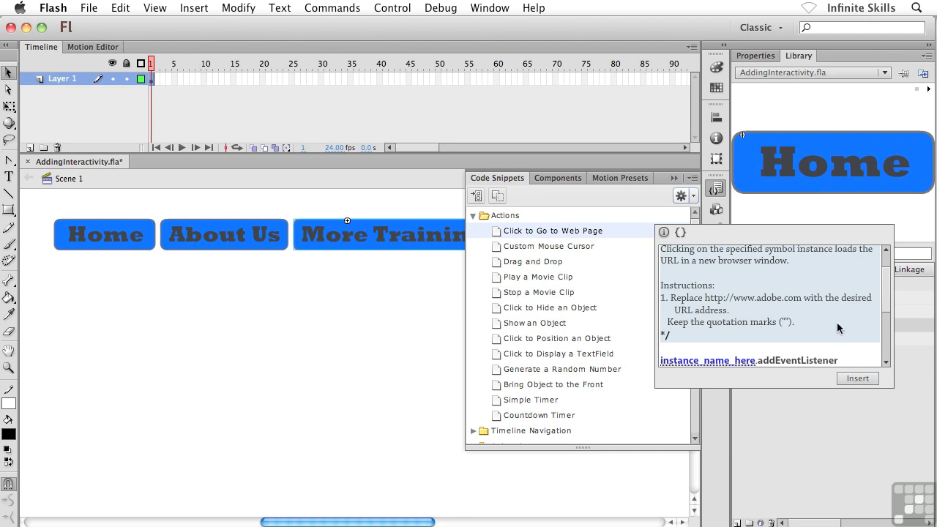
pyautogui.moveTo(883, 295); pyautogui.dragTo(881, 334)
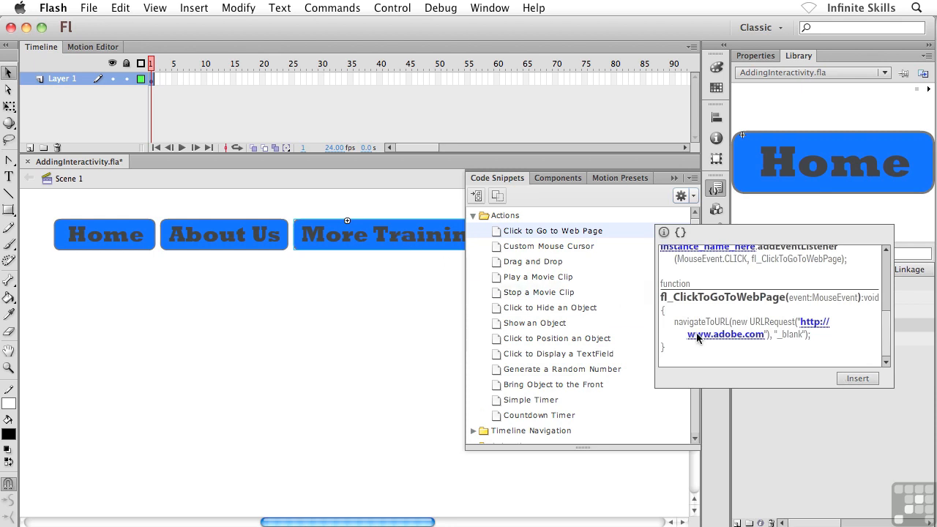
# - Attempt inserting the snippet, then start dragging instance_name_here toward the stage
pyautogui.click(843, 376)
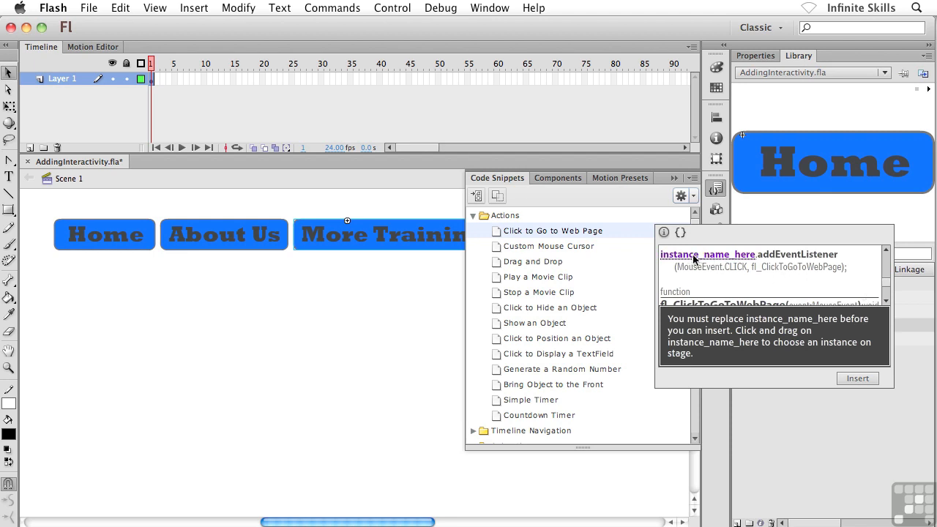
pyautogui.moveTo(695, 257); pyautogui.dragTo(397, 303)
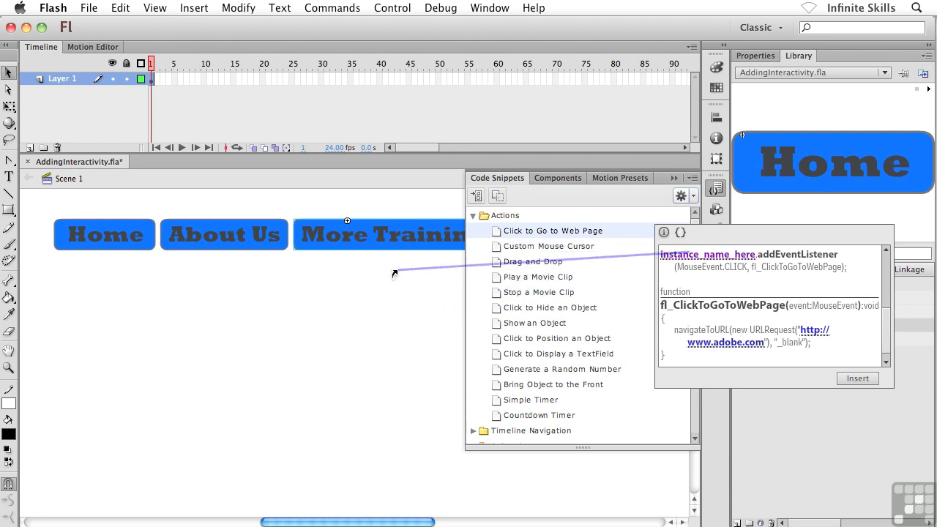
# - Link the placeholder to the More Training button, naming the instance MoreTraining
pyautogui.moveTo(396, 303); pyautogui.dragTo(407, 242)
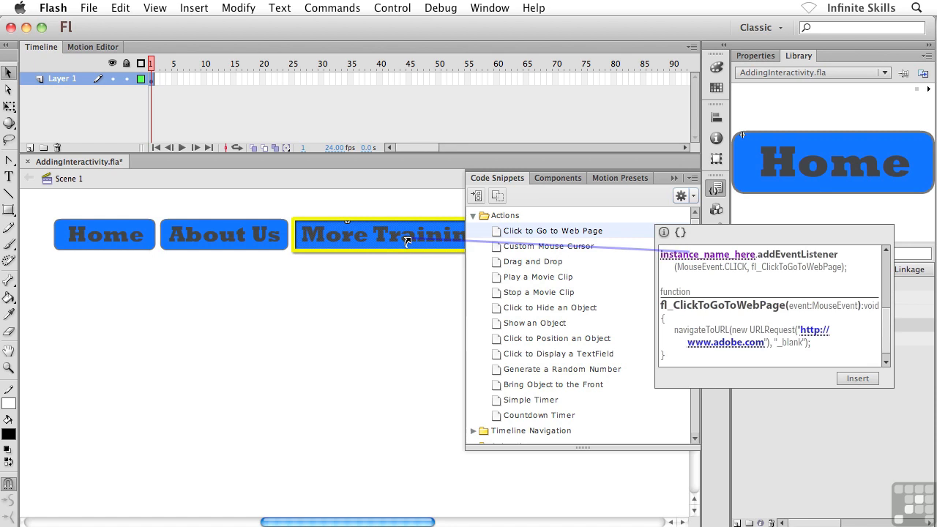
pyautogui.moveTo(407, 241); pyautogui.dragTo(409, 236)
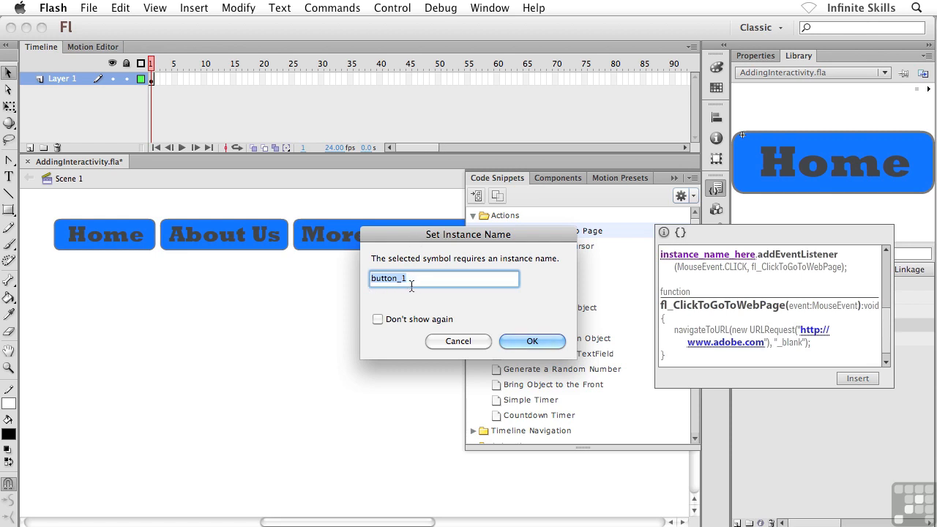
pyautogui.moveTo(407, 236); pyautogui.dragTo(401, 280)
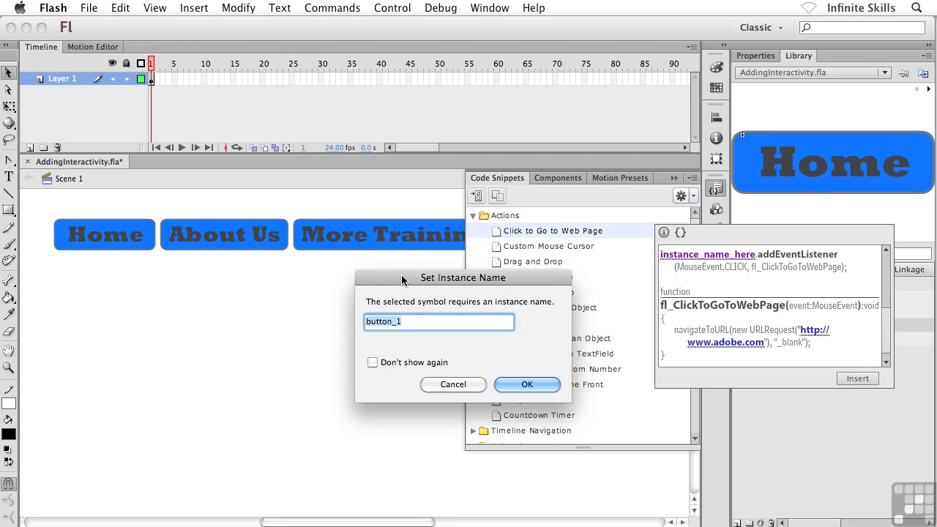
pyautogui.write('Mo')
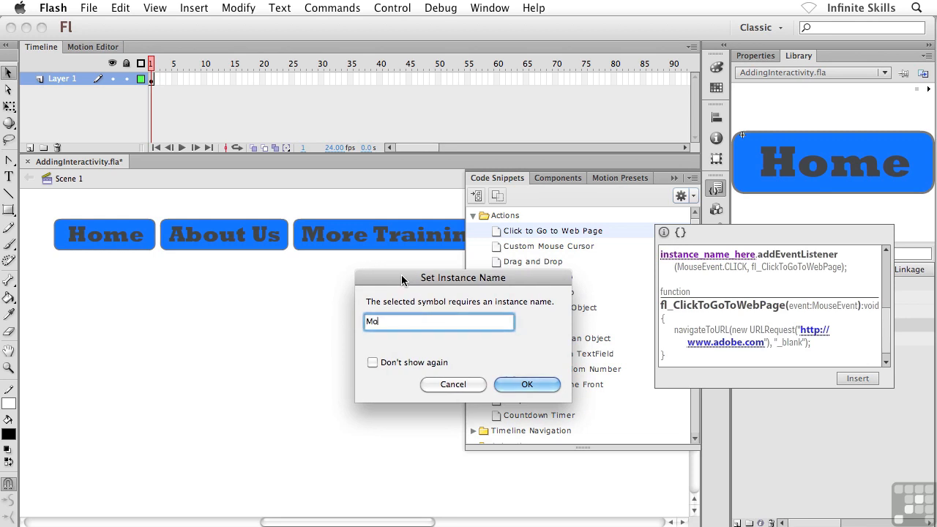
pyautogui.write('reTraining')
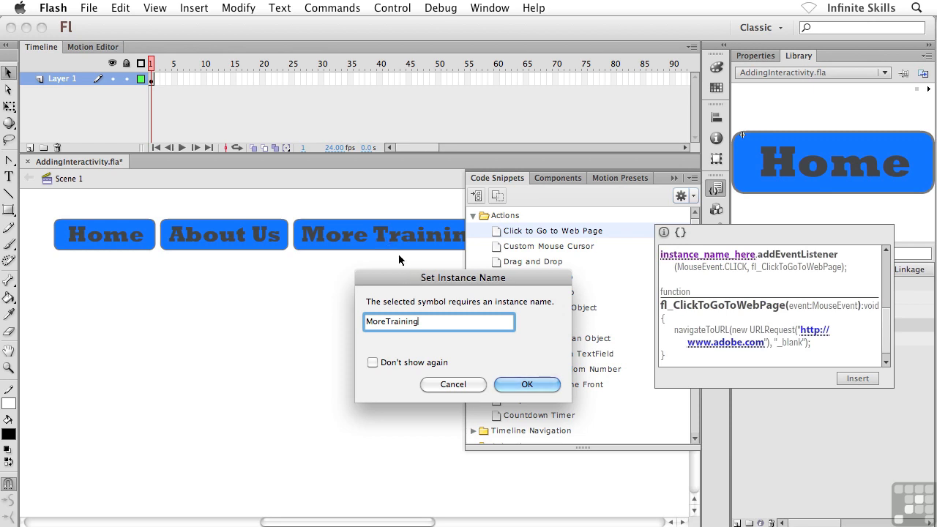
pyautogui.click(507, 384)
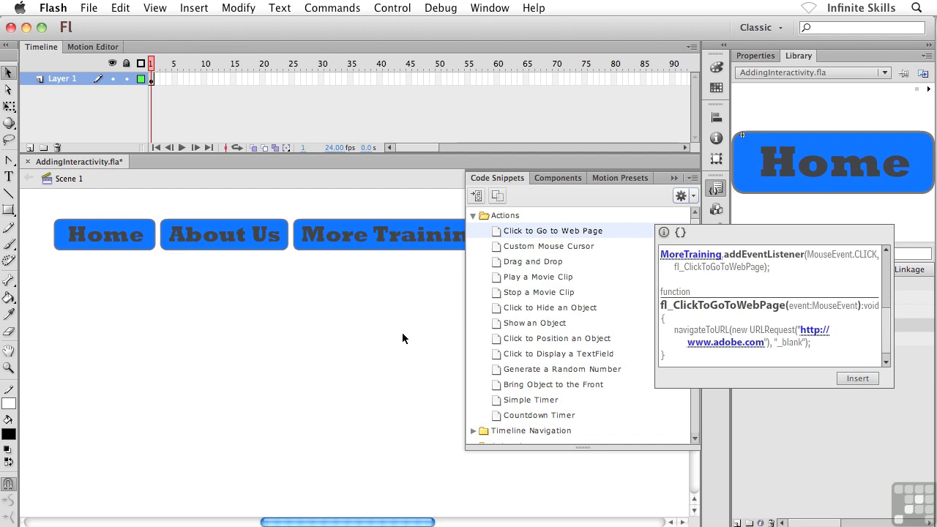
# - Insert the Click to Go to Web Page code, producing an Actions layer above Layer 1
pyautogui.click(842, 379)
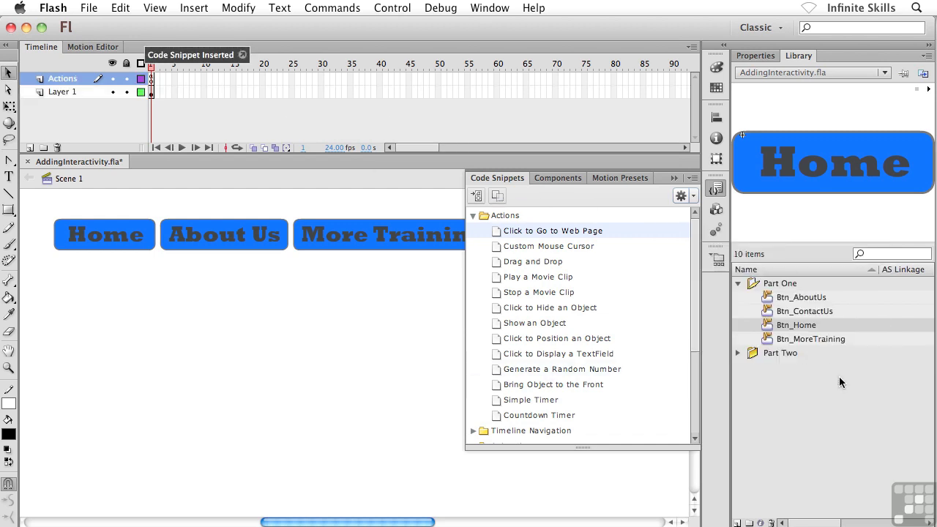